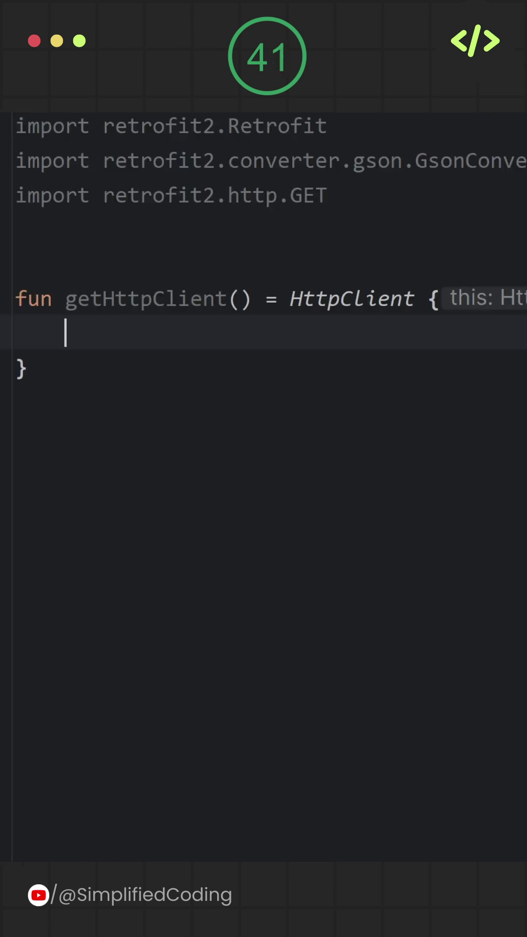
pyautogui.write('//confi')
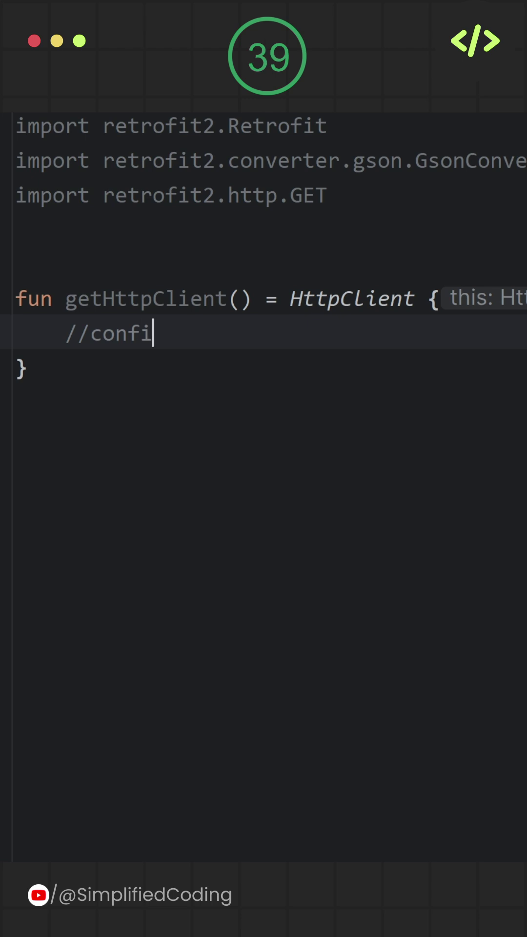
pyautogui.write('gure the client')
# - Finish the configure-the-client comment in the HttpClient builder and start a line below it
pyautogui.press('Down')
pyautogui.press('End')
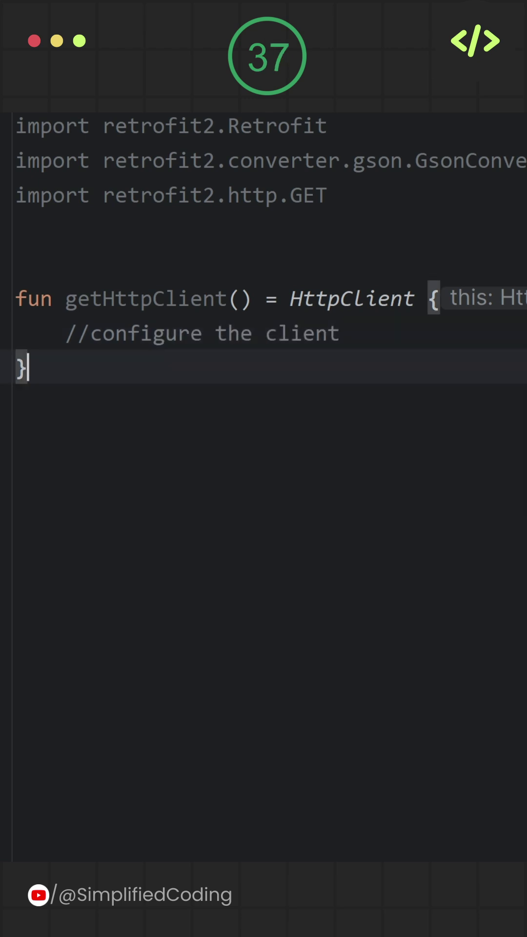
pyautogui.press('Return')
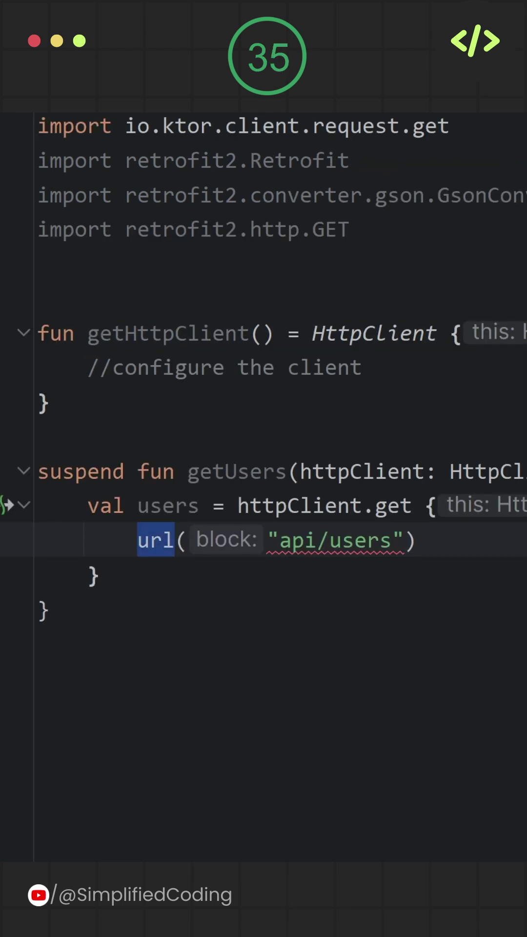
# - Write the suspend getUsers function using httpClient.get with url("api/users")
pyautogui.press('BackSpace')
pyautogui.write('url')
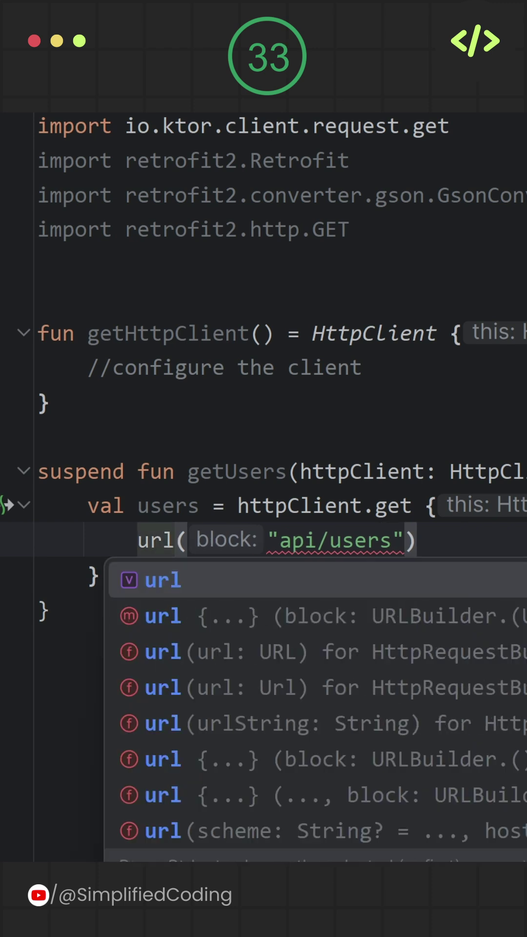
pyautogui.press('Down')
pyautogui.press('Return')
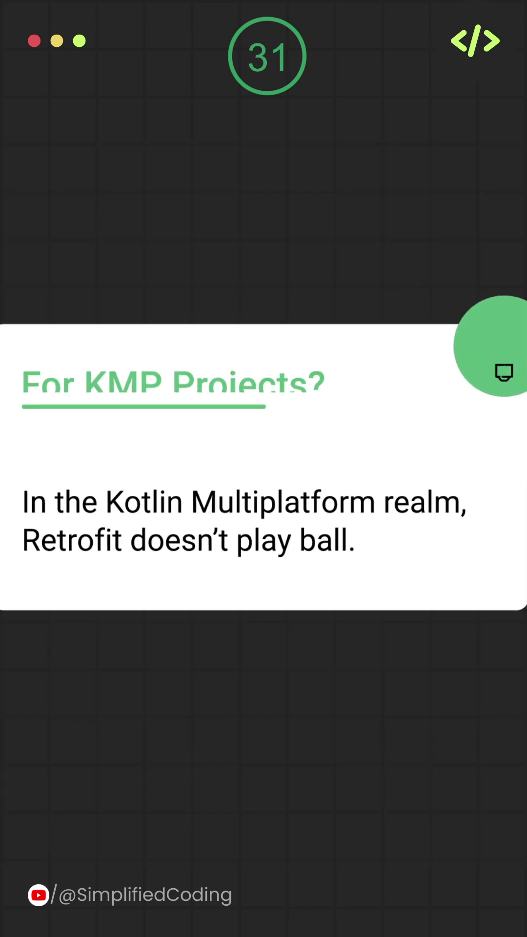